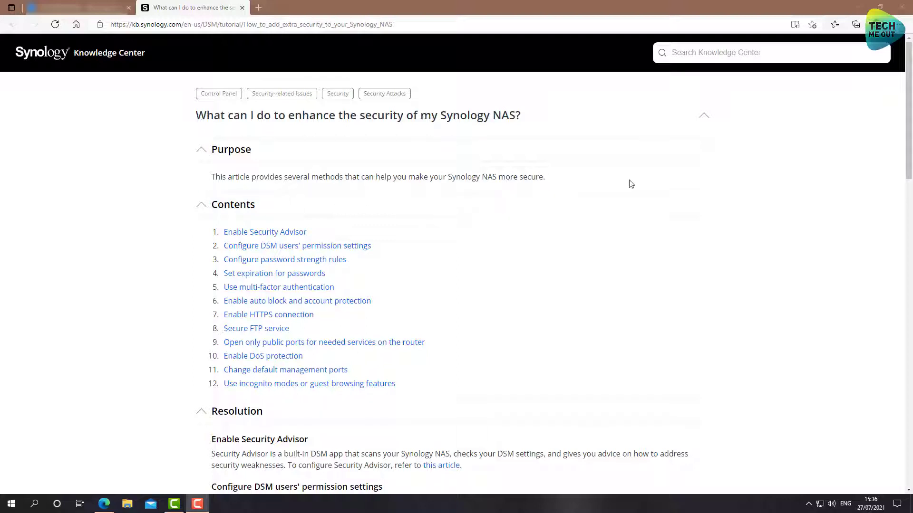
Scroll through the Knowledge Center article's Resolution section on each security measure.
{"action": "left_click_drag", "start_coordinate": [909, 122], "coordinate": [896, 186]}
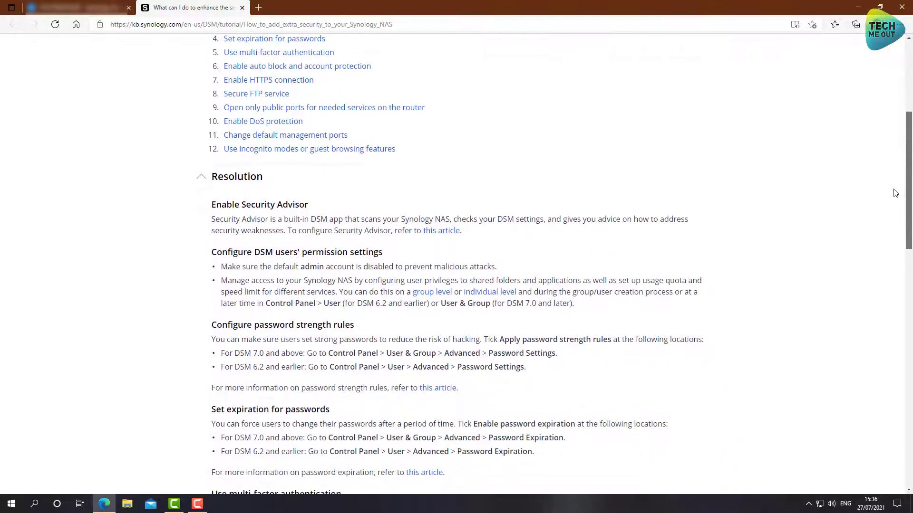
{"action": "scroll", "coordinate": [895, 193], "scroll_direction": "down", "scroll_amount": 3}
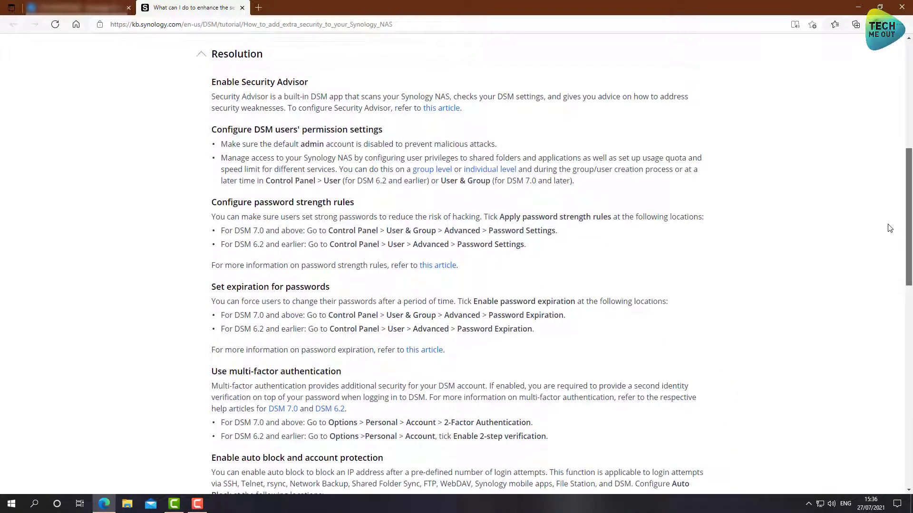
{"action": "scroll", "coordinate": [889, 231], "scroll_direction": "down", "scroll_amount": 1}
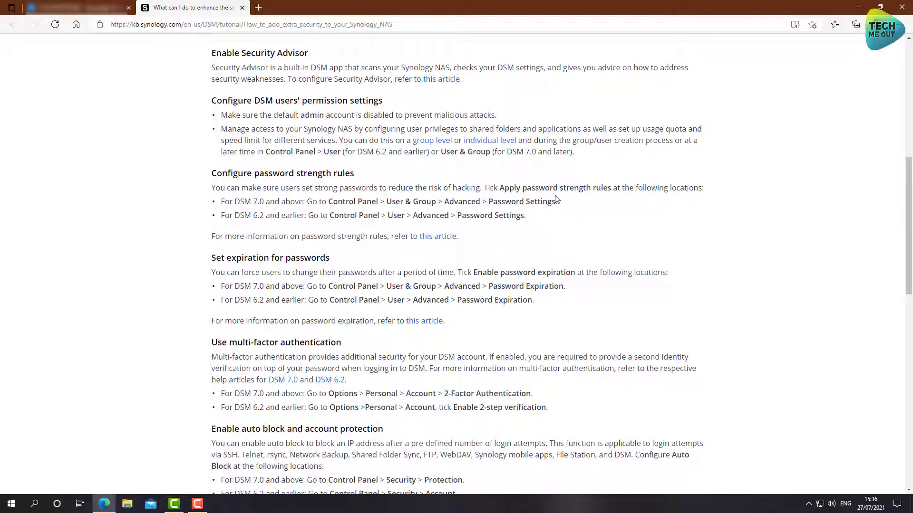
Sign in with the saved username and password, then open Control Panel's User & Group page.
{"action": "left_click", "coordinate": [88, 8]}
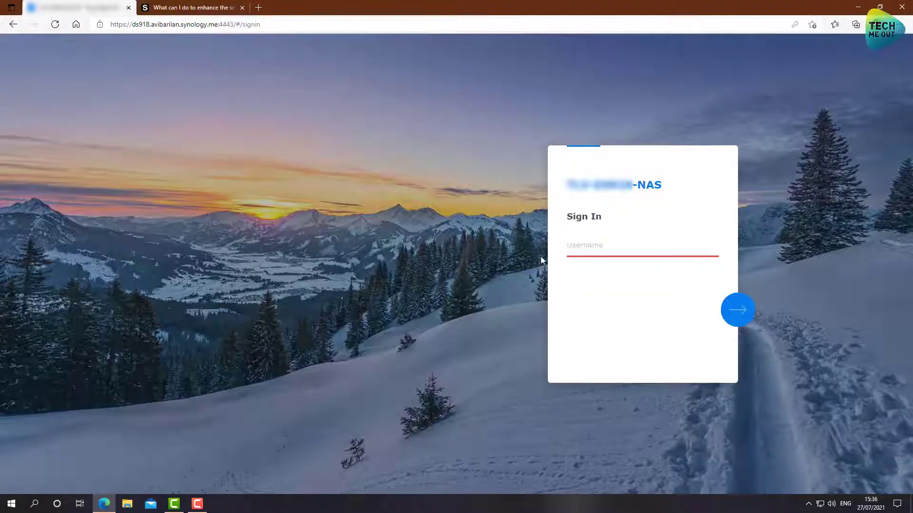
{"action": "left_click", "coordinate": [576, 251]}
{"action": "left_click", "coordinate": [602, 270]}
{"action": "left_click", "coordinate": [737, 311]}
{"action": "left_click", "coordinate": [737, 310]}
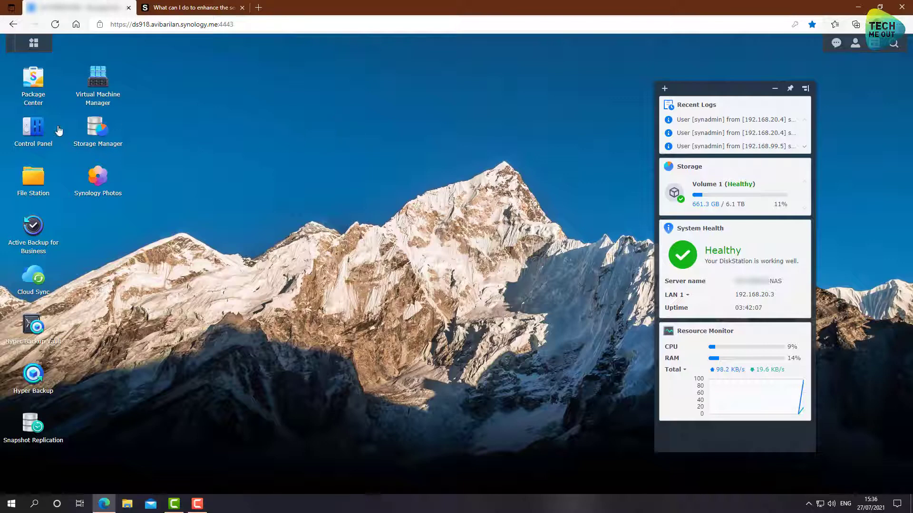
{"action": "left_click", "coordinate": [35, 129]}
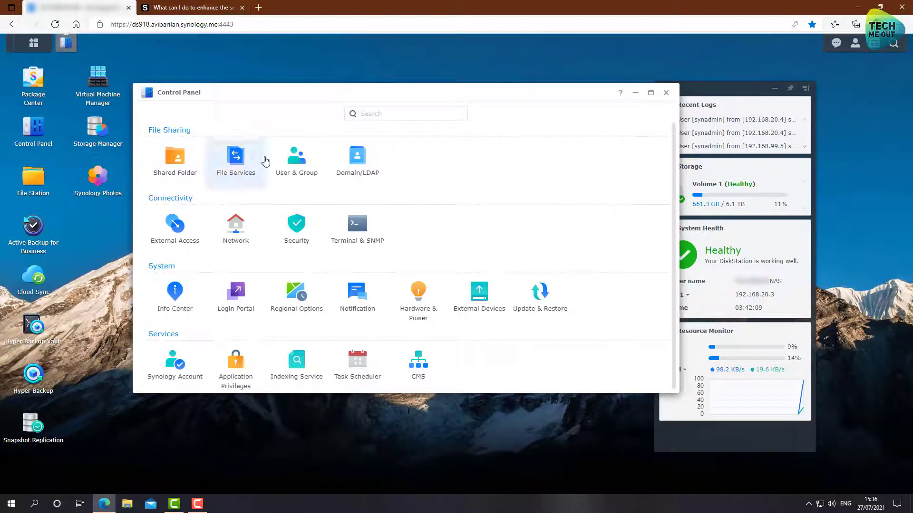
{"action": "left_click", "coordinate": [292, 163]}
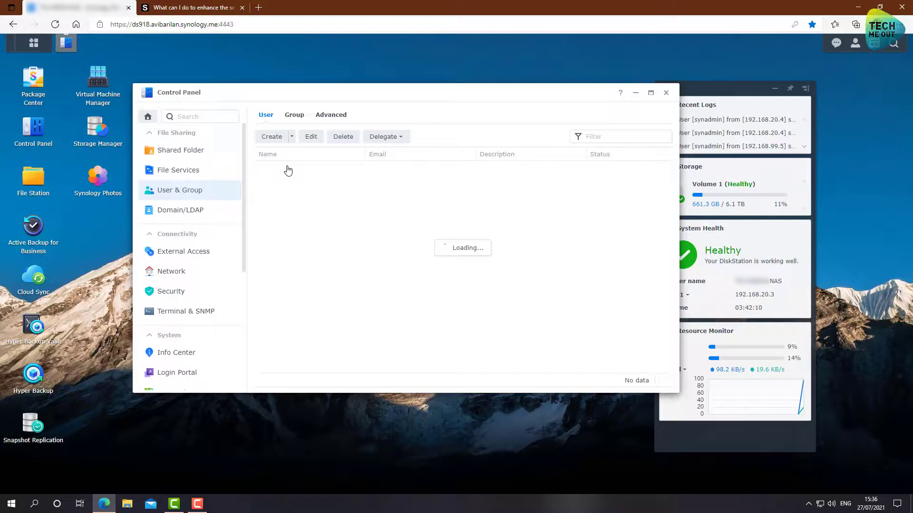
Show User & Group's Advanced tab and scroll through Password Settings toward Password Expiration.
{"action": "left_click", "coordinate": [334, 118]}
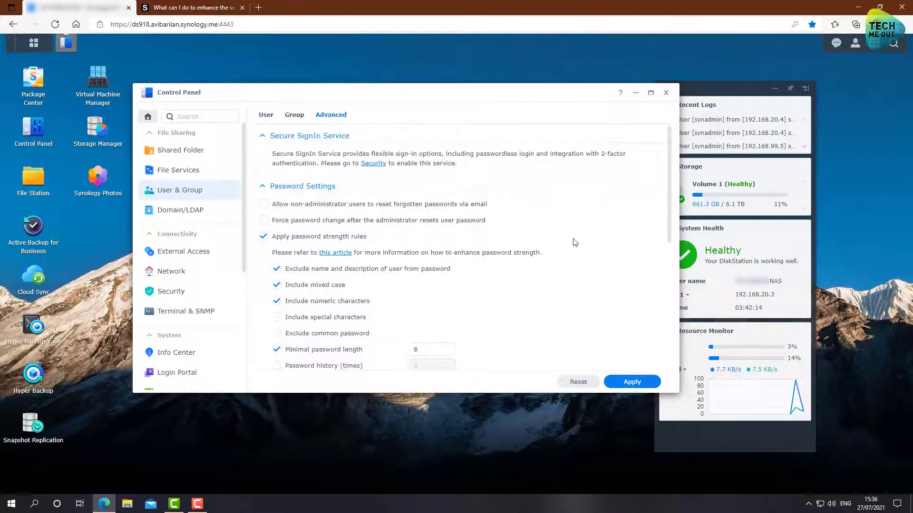
{"action": "scroll", "coordinate": [417, 211], "scroll_direction": "down", "scroll_amount": 2}
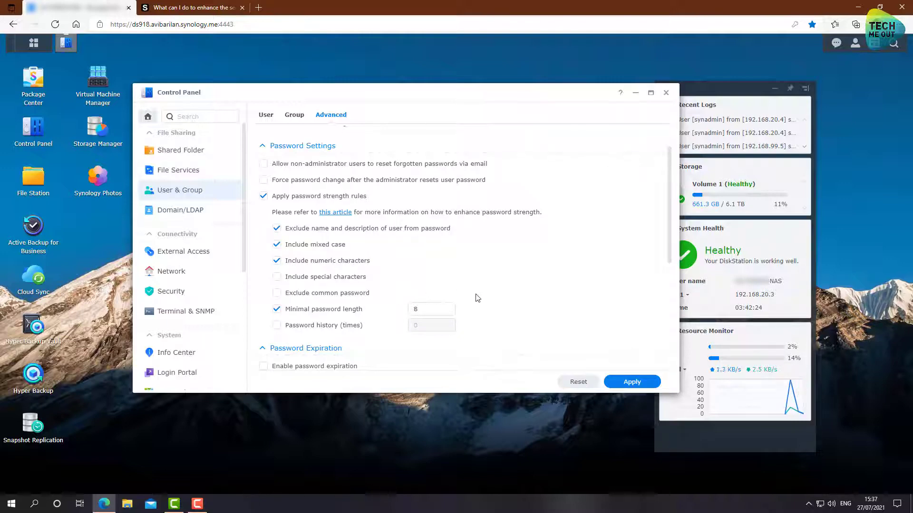
{"action": "left_click_drag", "start_coordinate": [440, 310], "coordinate": [406, 313]}
{"action": "left_click_drag", "start_coordinate": [668, 221], "coordinate": [658, 290]}
Enable password expiration at 30 days maximum, keep admin always valid, and apply.
{"action": "left_click", "coordinate": [275, 221]}
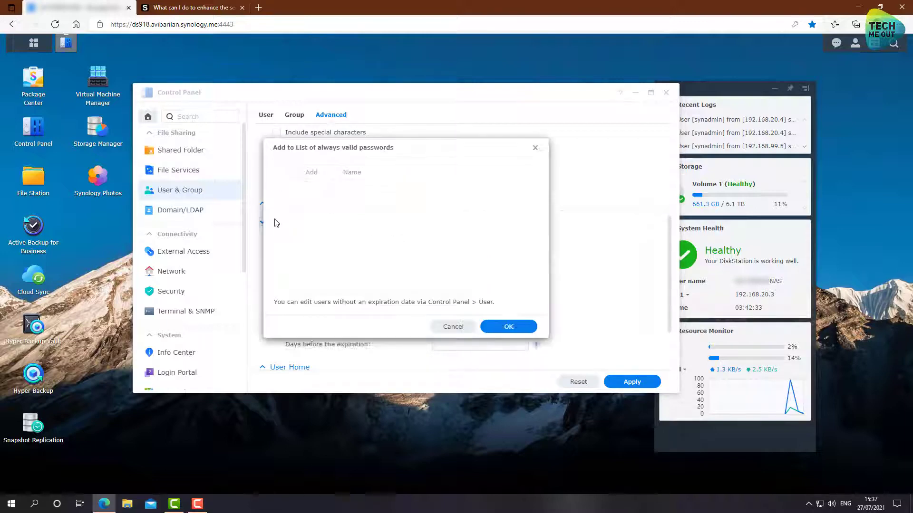
{"action": "left_click", "coordinate": [509, 326]}
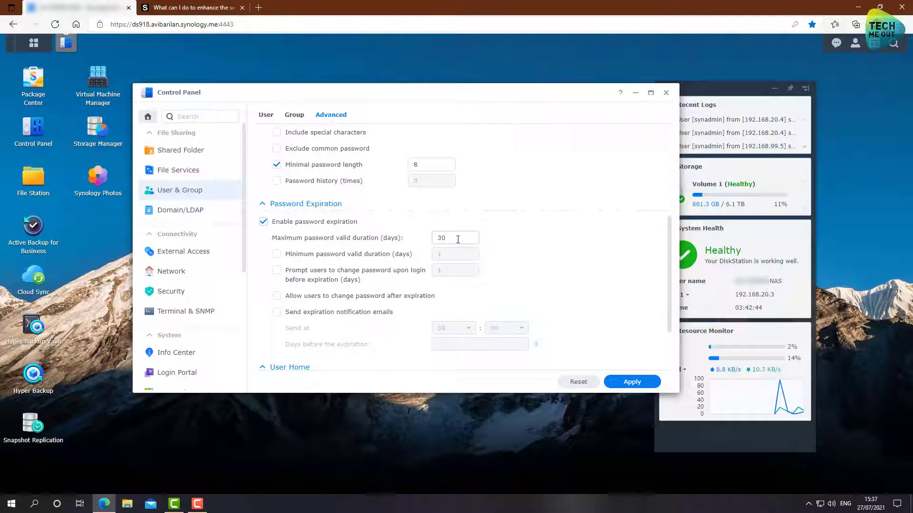
{"action": "left_click", "coordinate": [632, 382]}
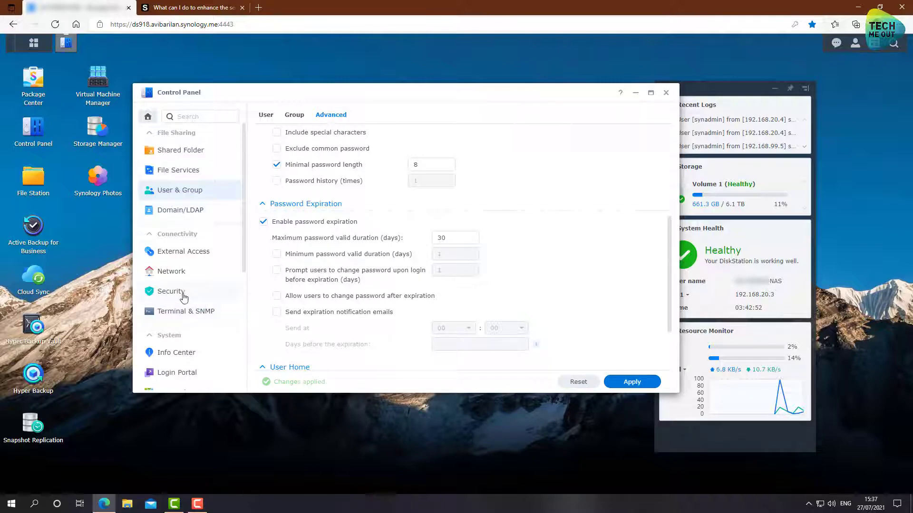
View Security's Protection tab: auto block after 5 failed logins within 5 minutes.
{"action": "left_click", "coordinate": [183, 297]}
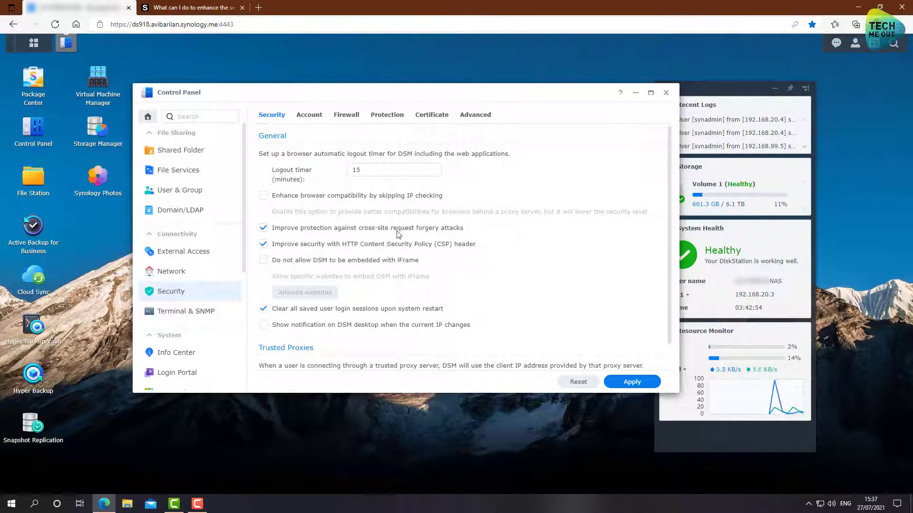
{"action": "left_click", "coordinate": [386, 118]}
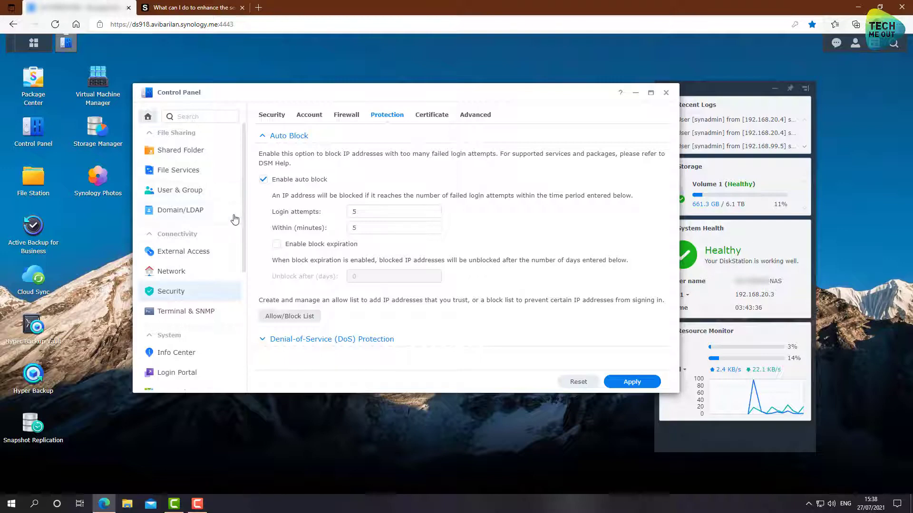
{"action": "scroll", "coordinate": [231, 219], "scroll_direction": "down", "scroll_amount": 5}
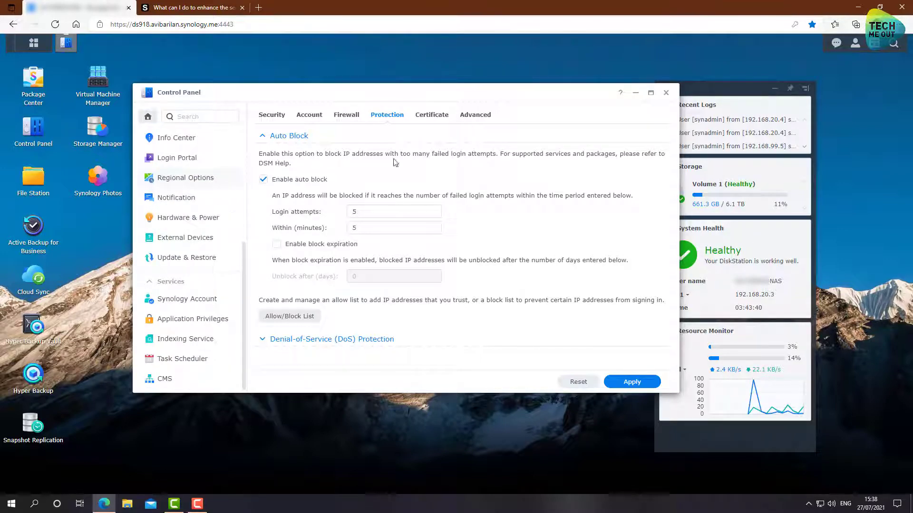
Close Control Panel and scroll the Personal window's Account tab down to Sign-in Method.
{"action": "left_click", "coordinate": [666, 93]}
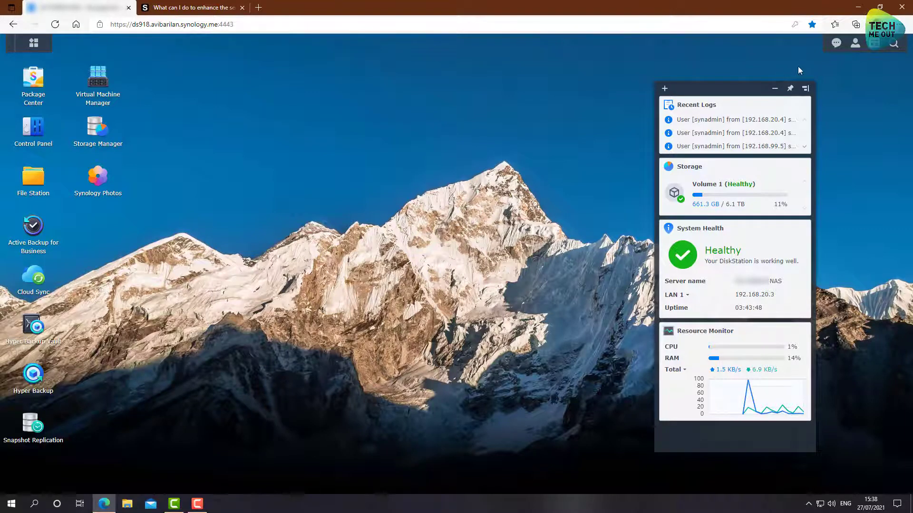
{"action": "left_click", "coordinate": [856, 44]}
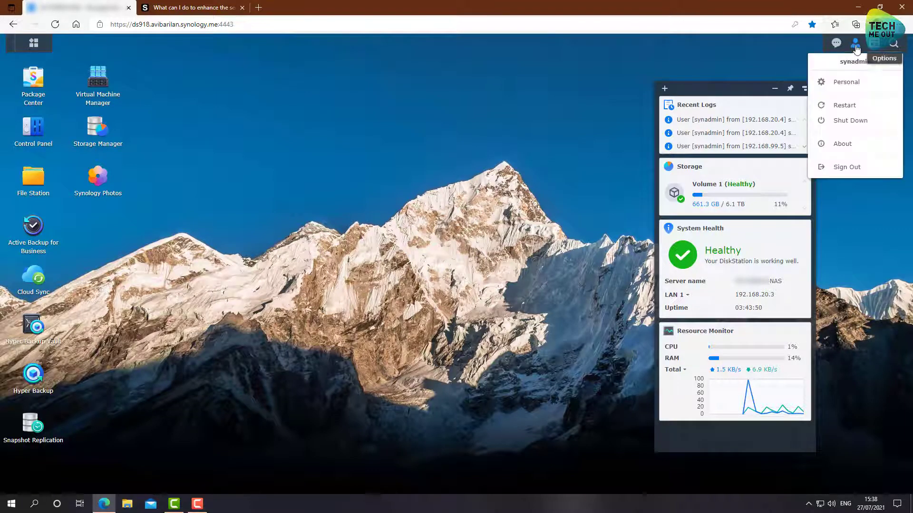
{"action": "left_click", "coordinate": [860, 84]}
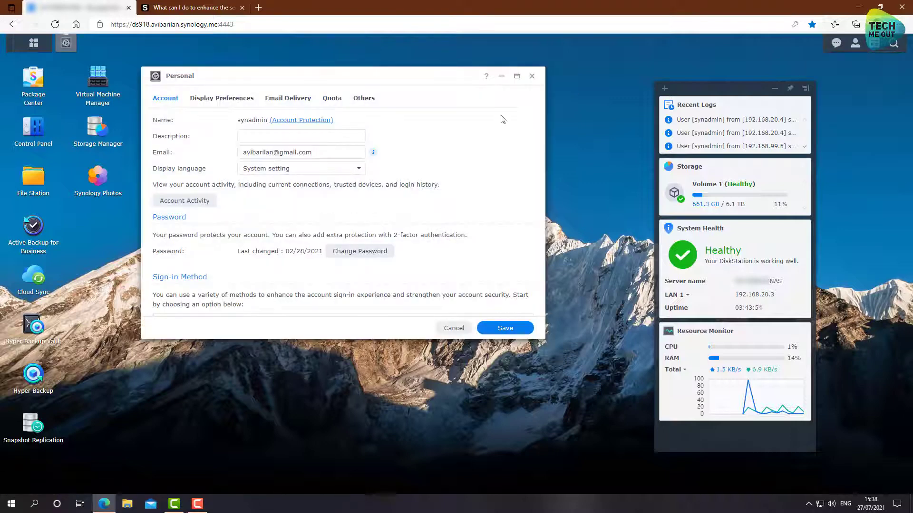
{"action": "scroll", "coordinate": [534, 126], "scroll_direction": "down", "scroll_amount": 2}
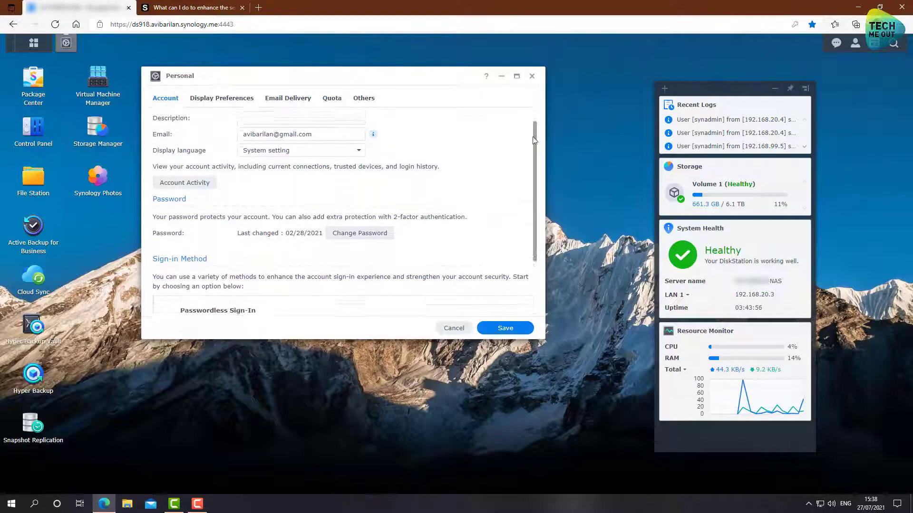
{"action": "scroll", "coordinate": [529, 157], "scroll_direction": "down", "scroll_amount": 2}
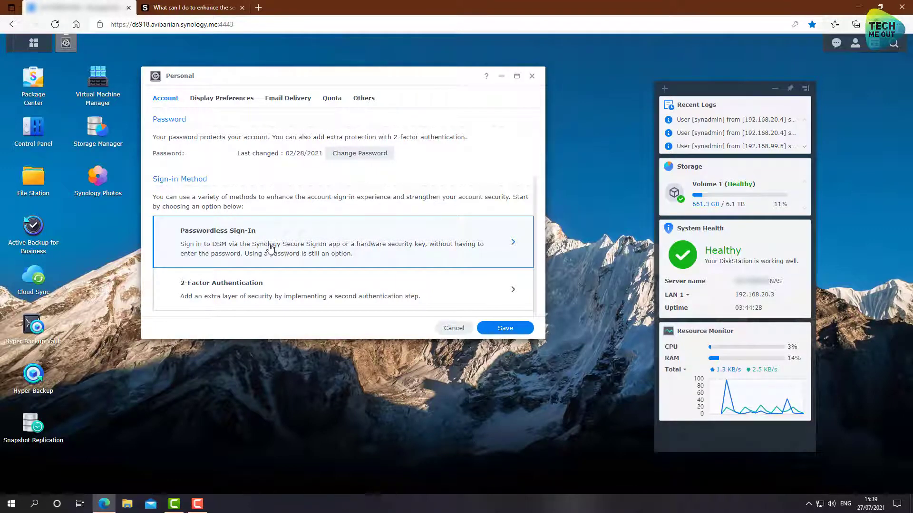
Choose Approve sign-in for Passwordless Sign-In, verify with the saved password, and continue to app installation.
{"action": "left_click", "coordinate": [270, 248]}
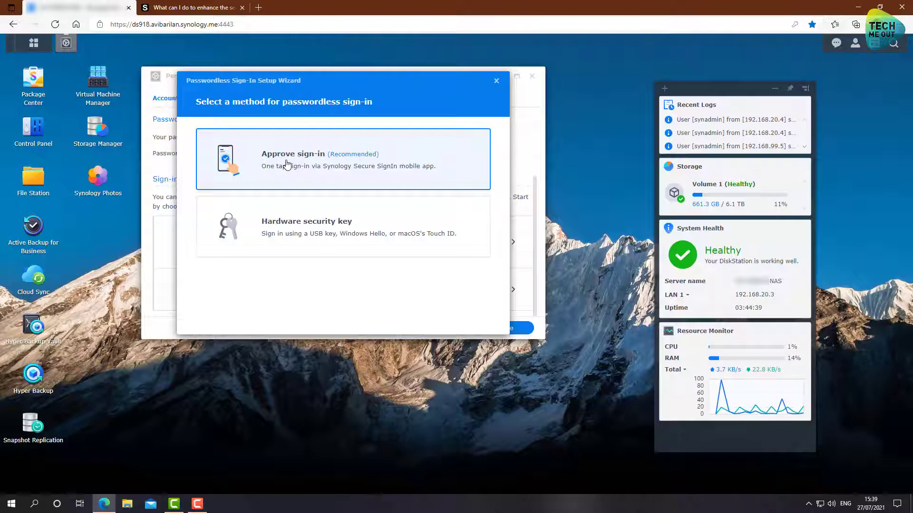
{"action": "left_click", "coordinate": [287, 164]}
{"action": "left_click", "coordinate": [369, 214]}
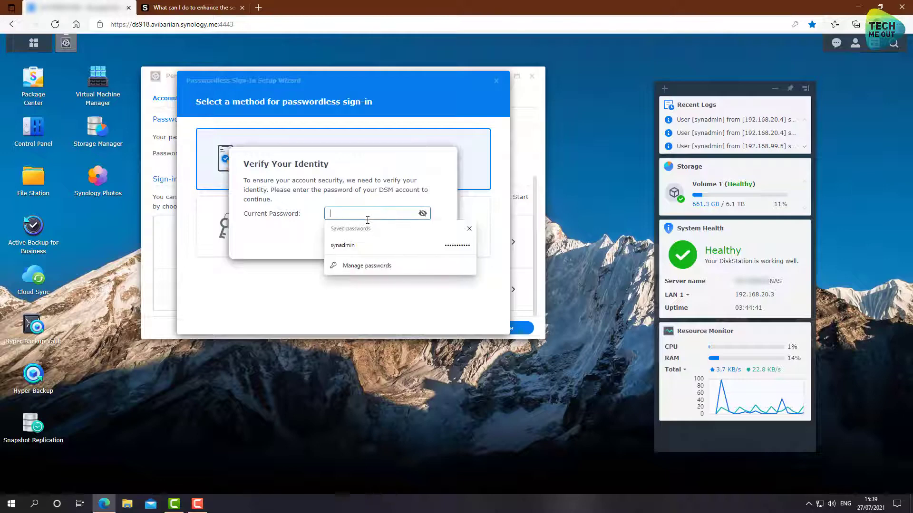
{"action": "left_click", "coordinate": [367, 246]}
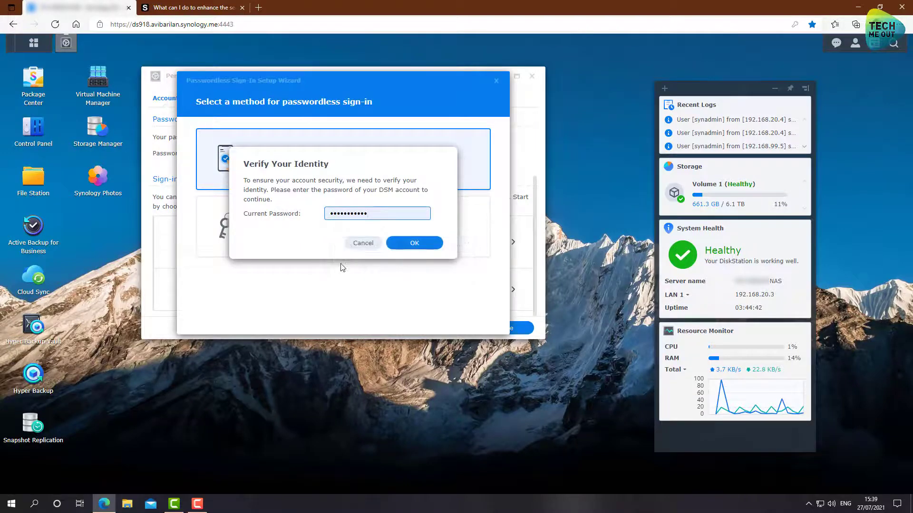
{"action": "left_click", "coordinate": [417, 246]}
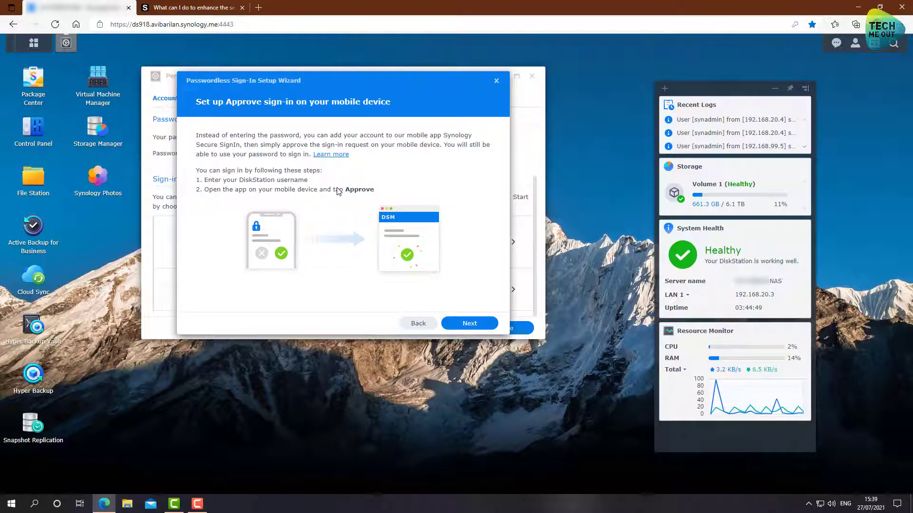
{"action": "left_click", "coordinate": [482, 325]}
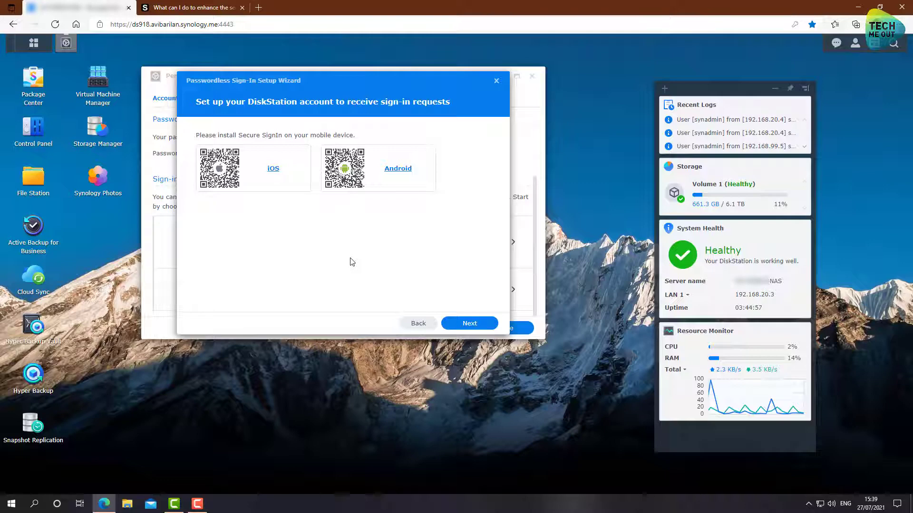
{"action": "left_click", "coordinate": [397, 169]}
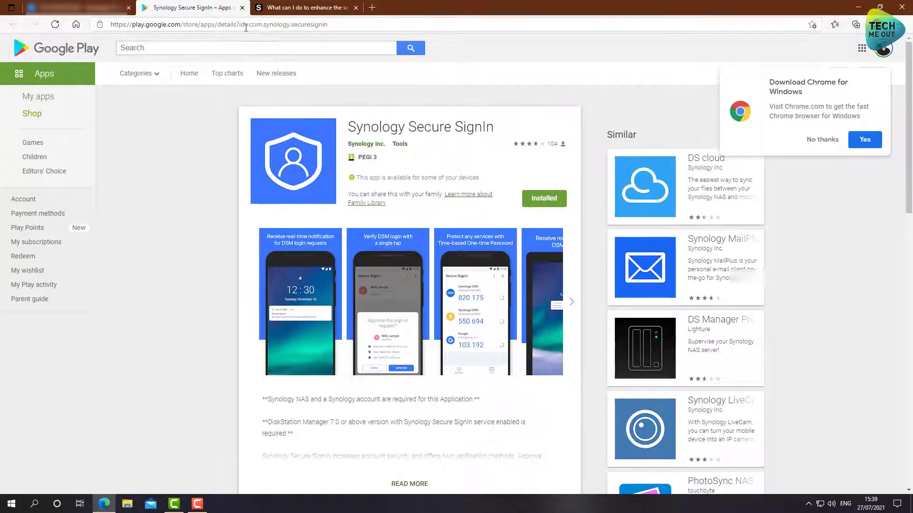
Leave the app store page and advance the wizard to the QR code pairing step.
{"action": "left_click", "coordinate": [242, 8]}
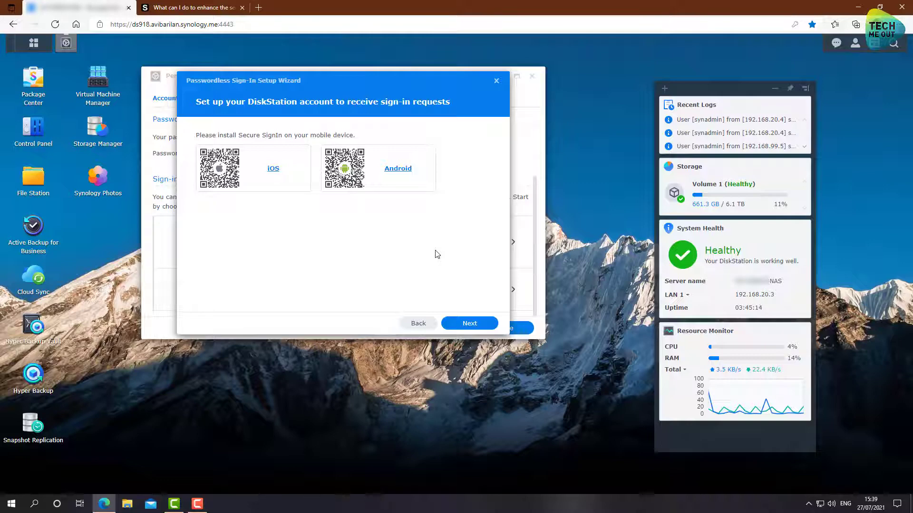
{"action": "left_click", "coordinate": [470, 323]}
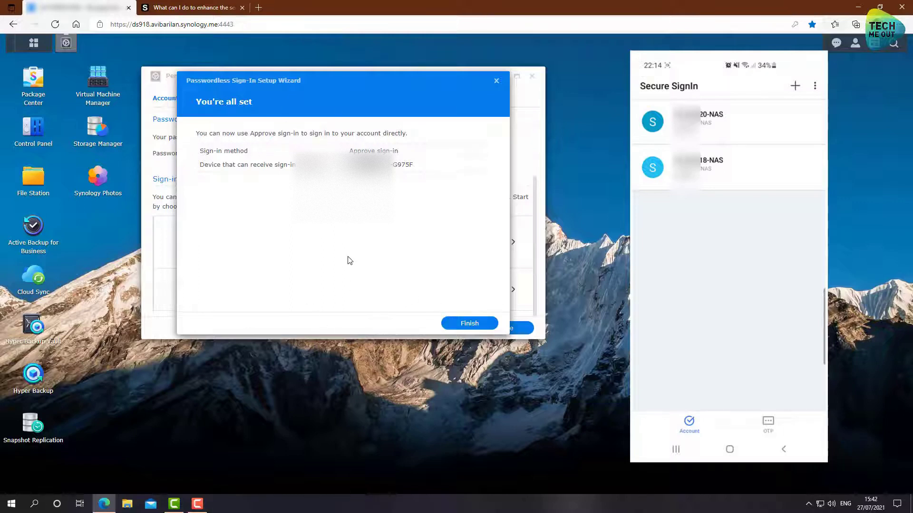
Finish the Passwordless Sign-In wizard and save the Sign-in Method changes.
{"action": "left_click", "coordinate": [466, 323]}
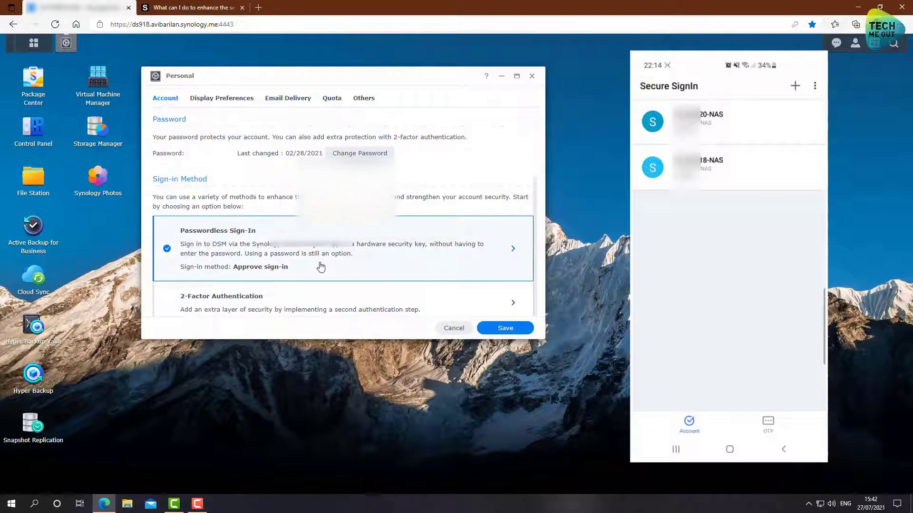
{"action": "left_click", "coordinate": [505, 328]}
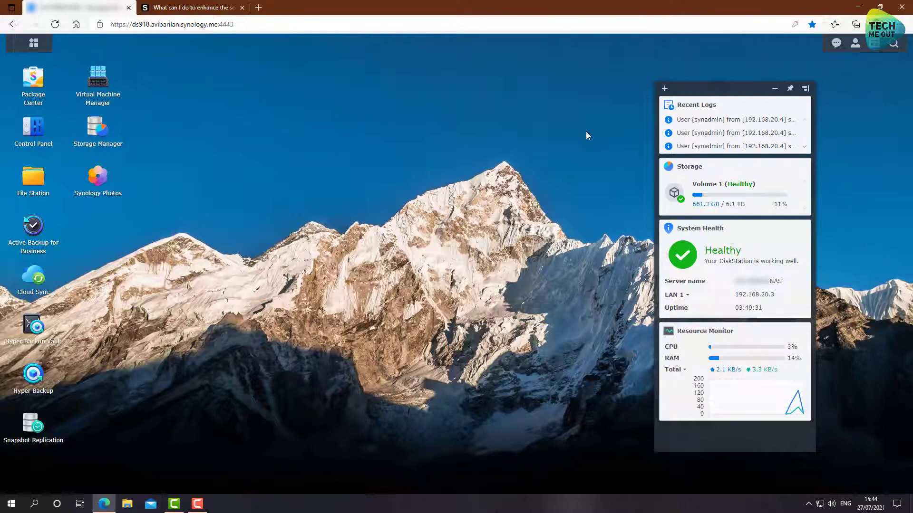
Hide the desktop widget panel and sign out of DSM.
{"action": "left_click", "coordinate": [774, 88]}
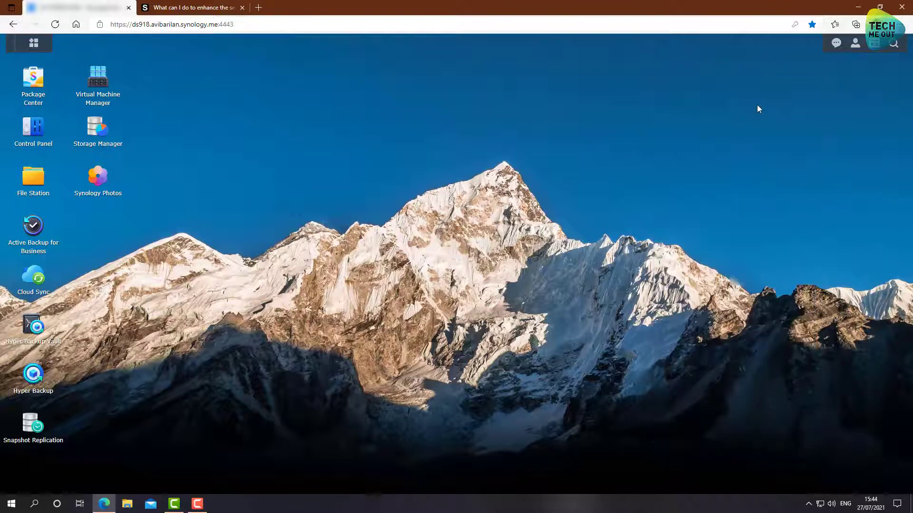
{"action": "left_click", "coordinate": [853, 45]}
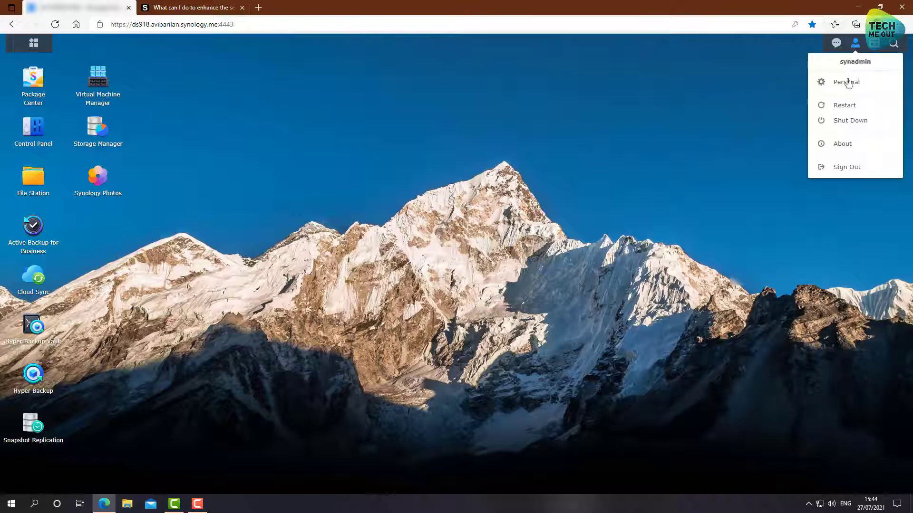
{"action": "left_click", "coordinate": [845, 168]}
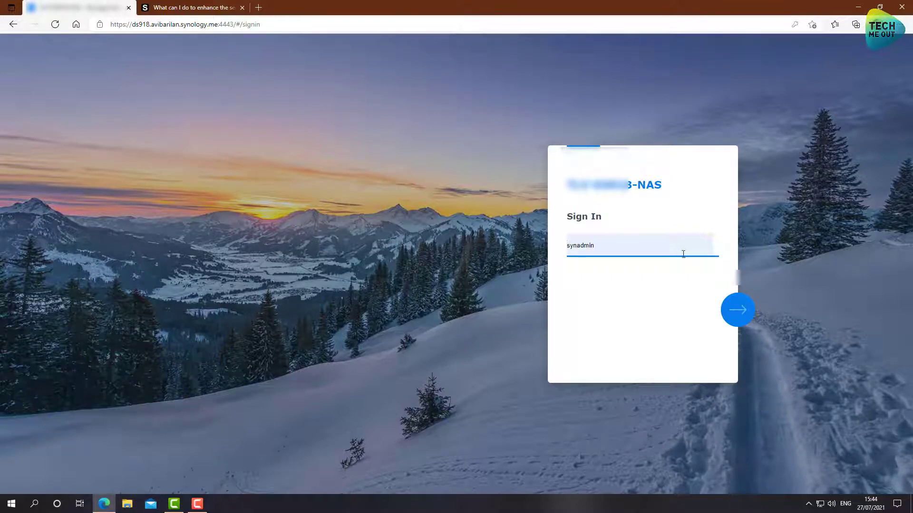
Sign back in using Other sign-in methods > Enter password instead of app approval.
{"action": "left_click", "coordinate": [737, 315]}
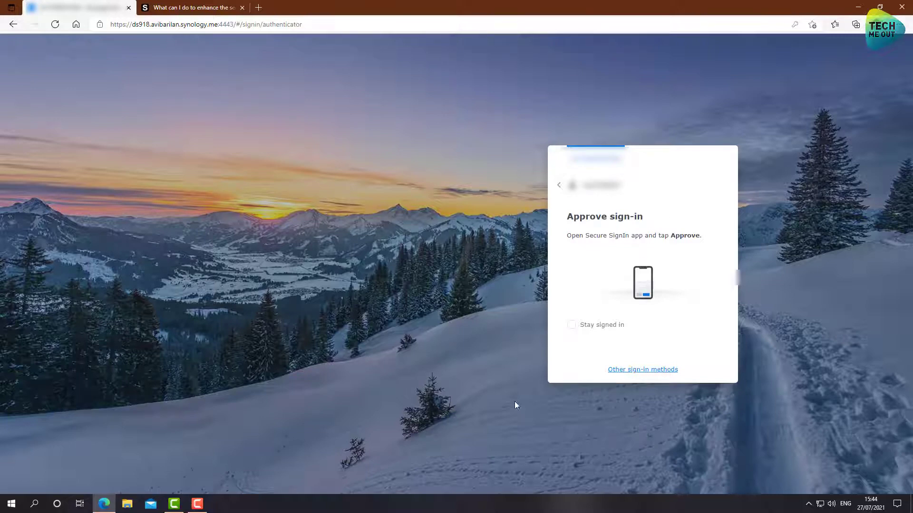
{"action": "left_click", "coordinate": [632, 375]}
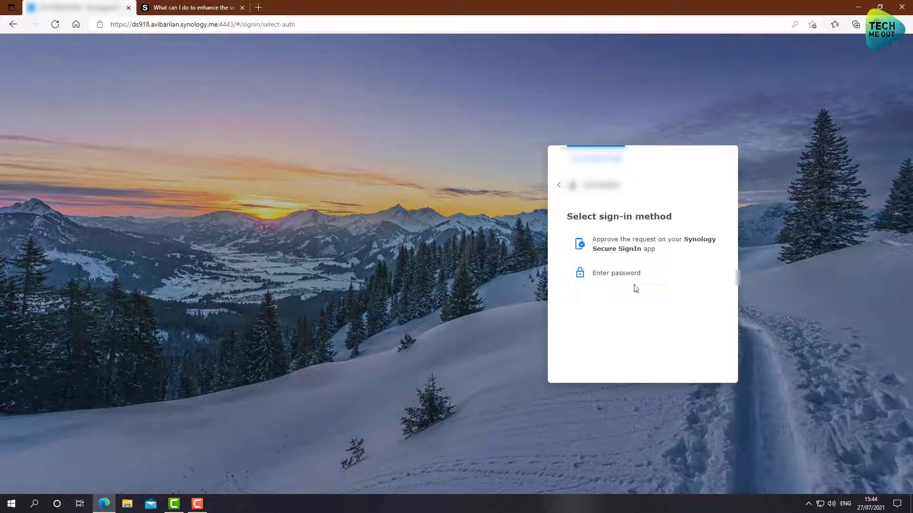
{"action": "left_click", "coordinate": [618, 279]}
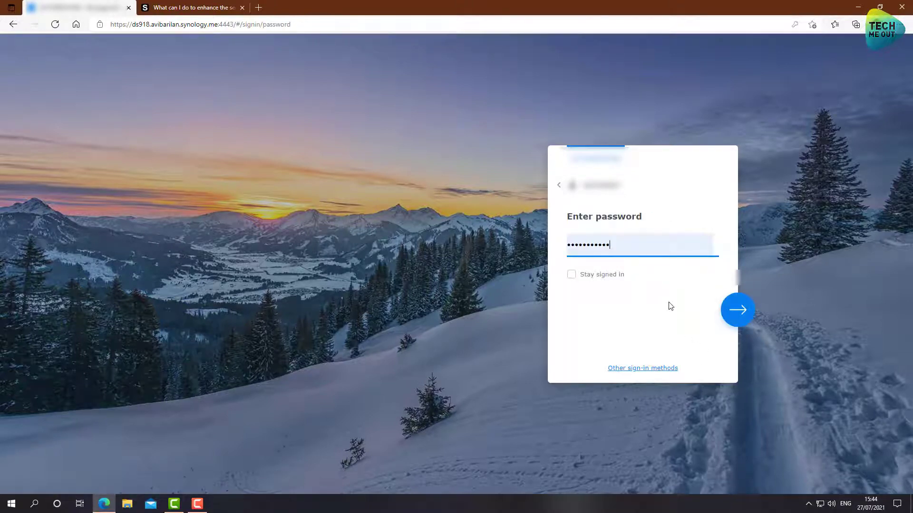
{"action": "left_click", "coordinate": [738, 312]}
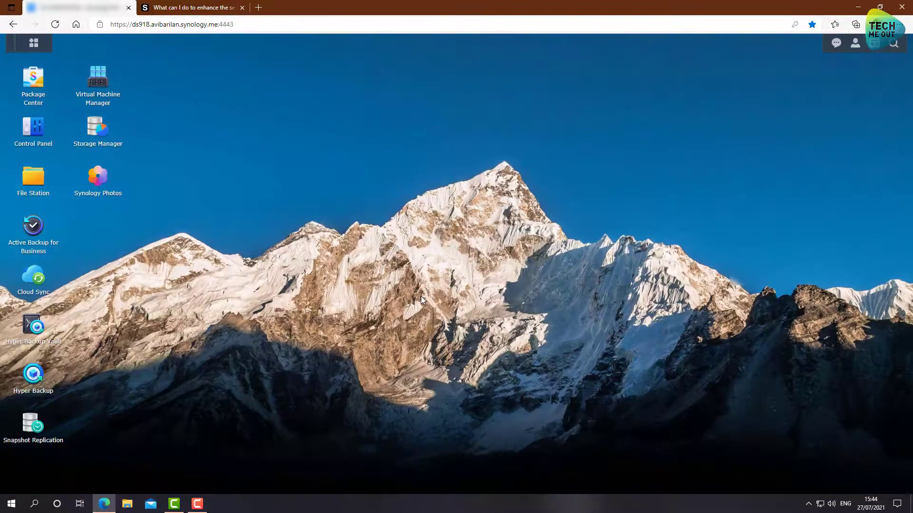